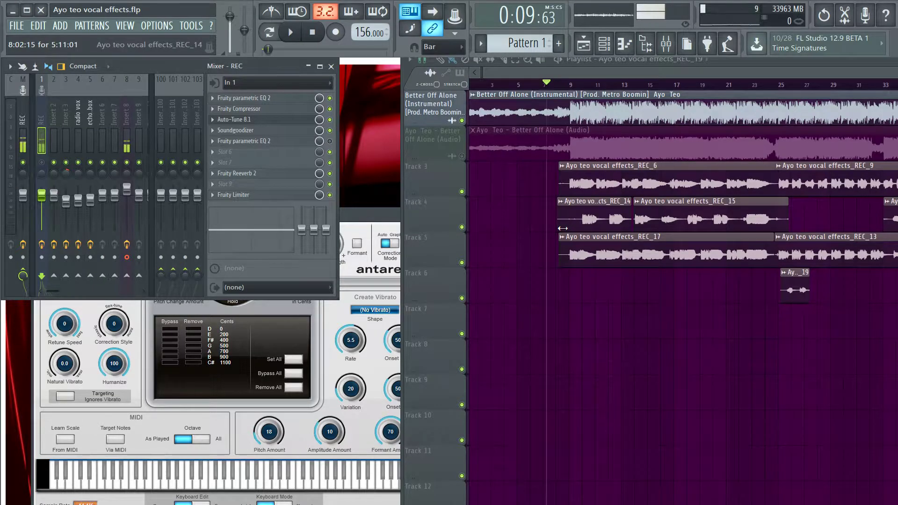
- Play the song from bar 7 and mute mixer insert 8 while it plays
key("space")
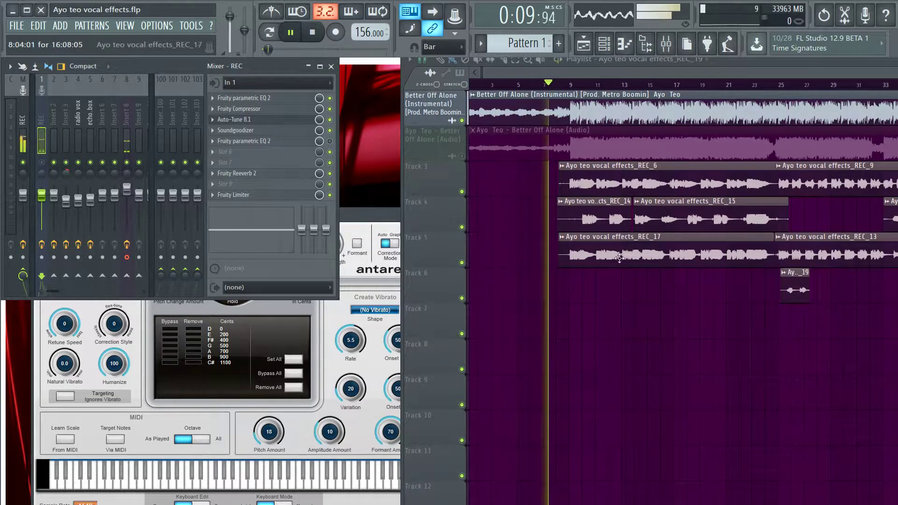
left_click(127, 162)
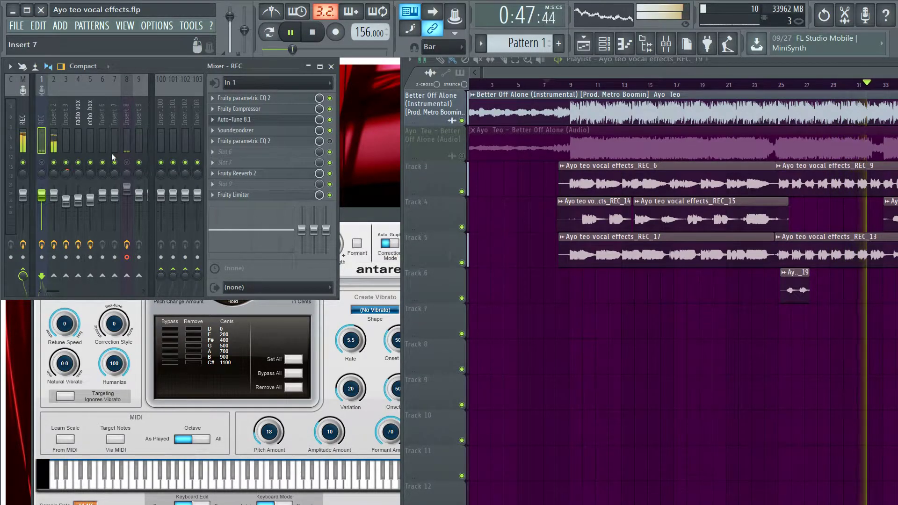
- Mute the Better Off Alone instrumental and Tracks 4 and 5, then replay the remaining takes
key("space")
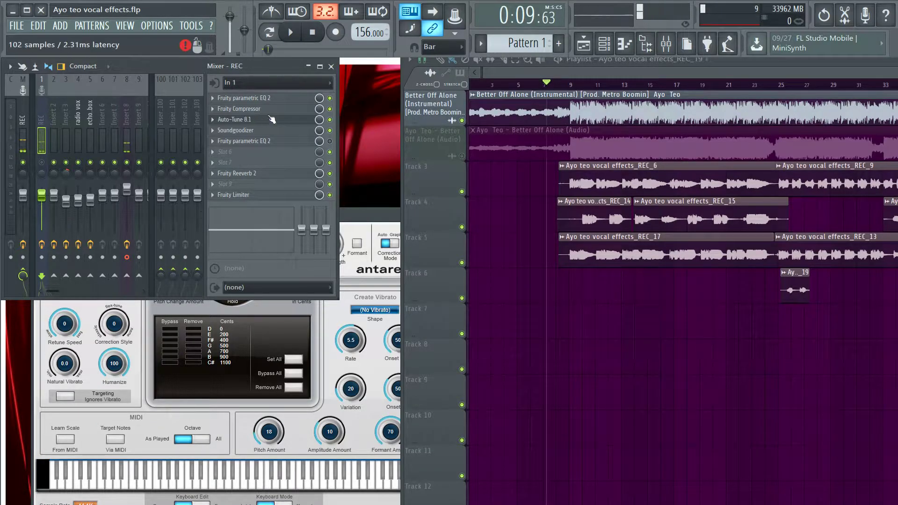
left_click(462, 121)
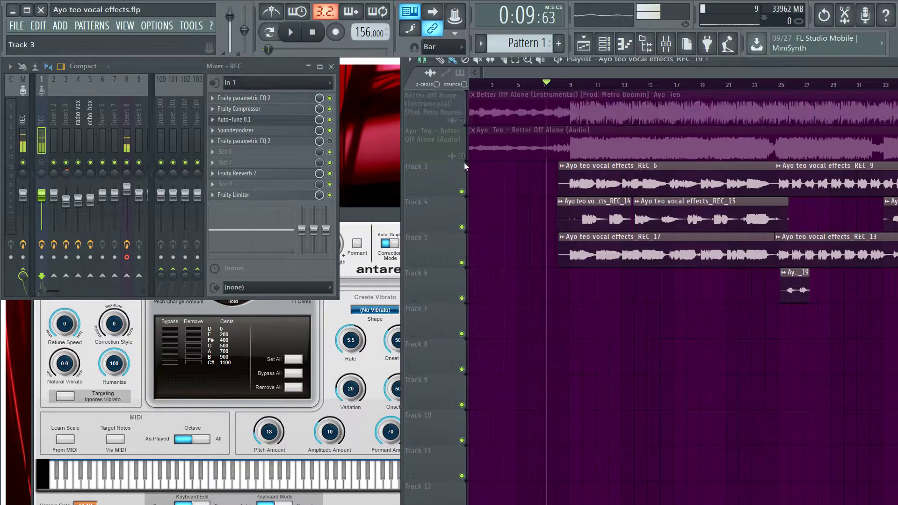
left_click(462, 228)
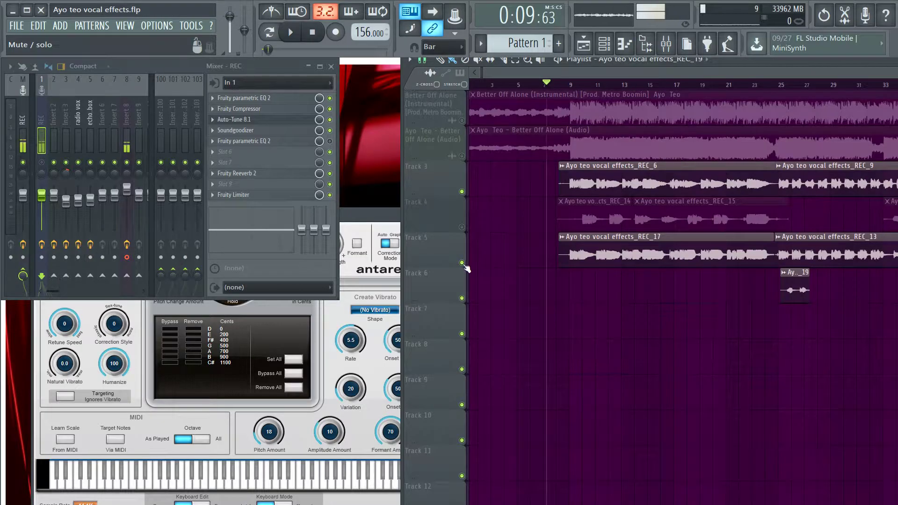
left_click(462, 263)
key("space")
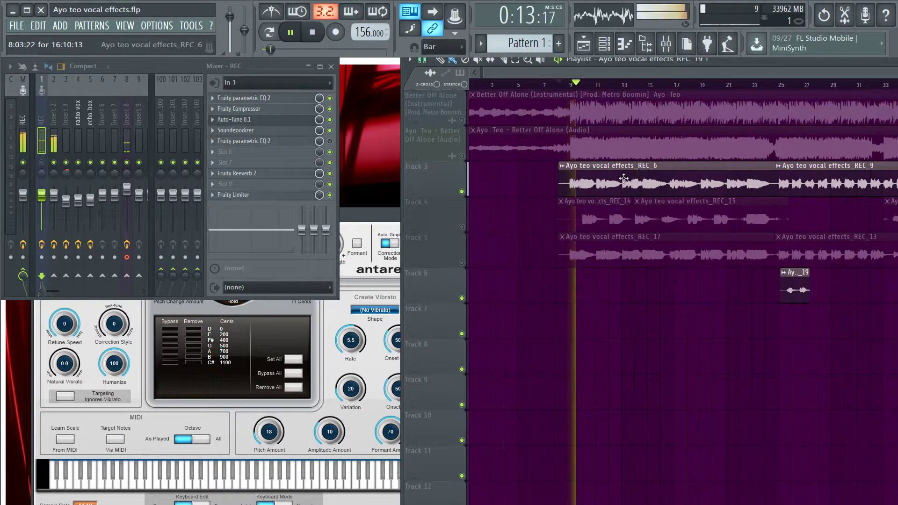
- Audition Track 5's takes alone, then Tracks 3 and 5 together
key("space")
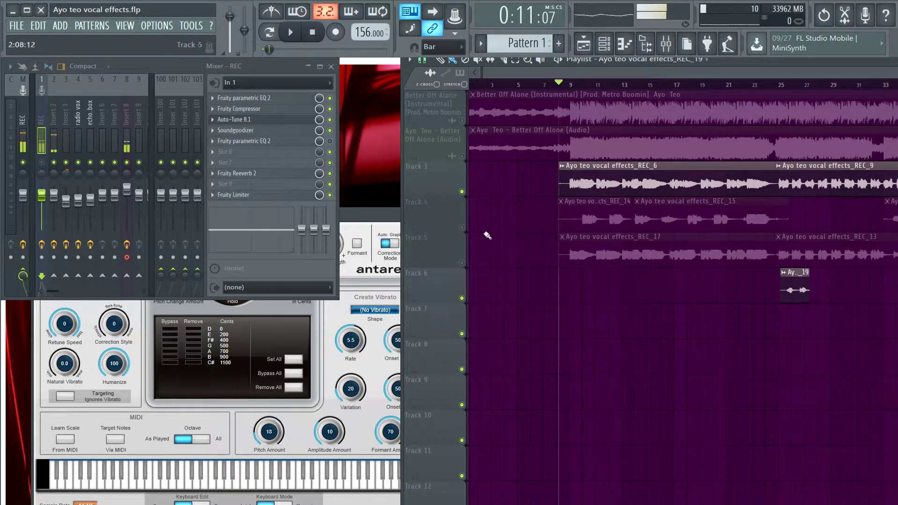
left_click(461, 193)
left_click(462, 263)
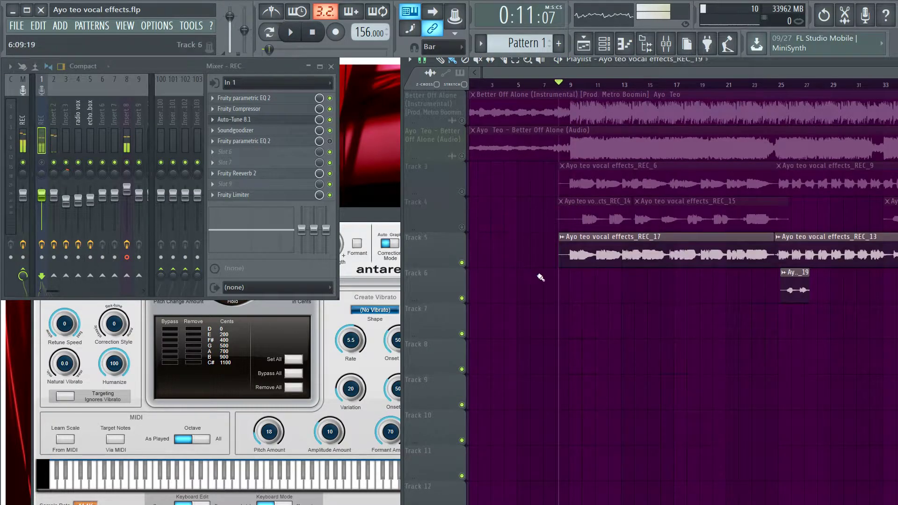
key("space")
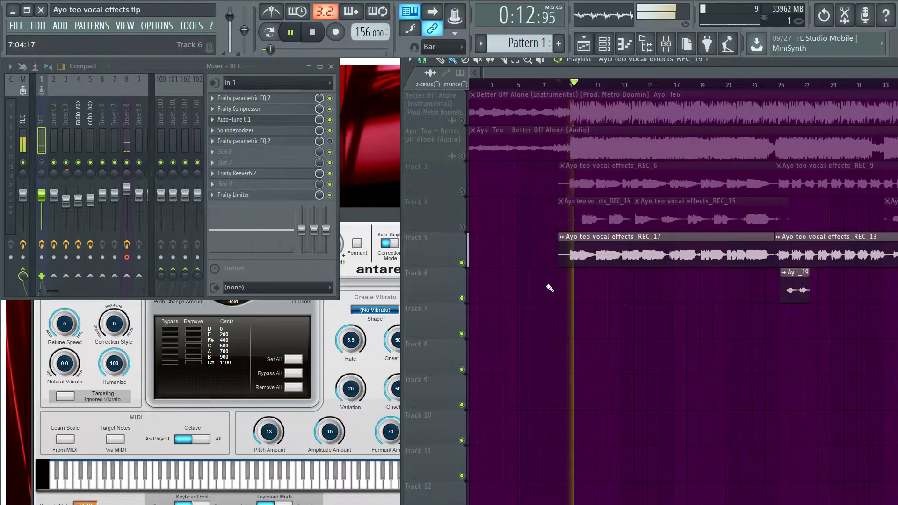
key("space")
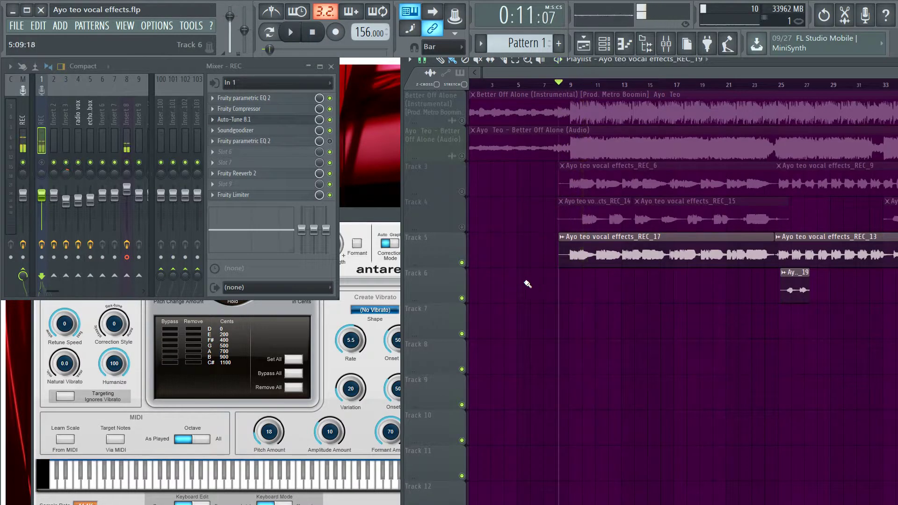
left_click(462, 192)
key("space")
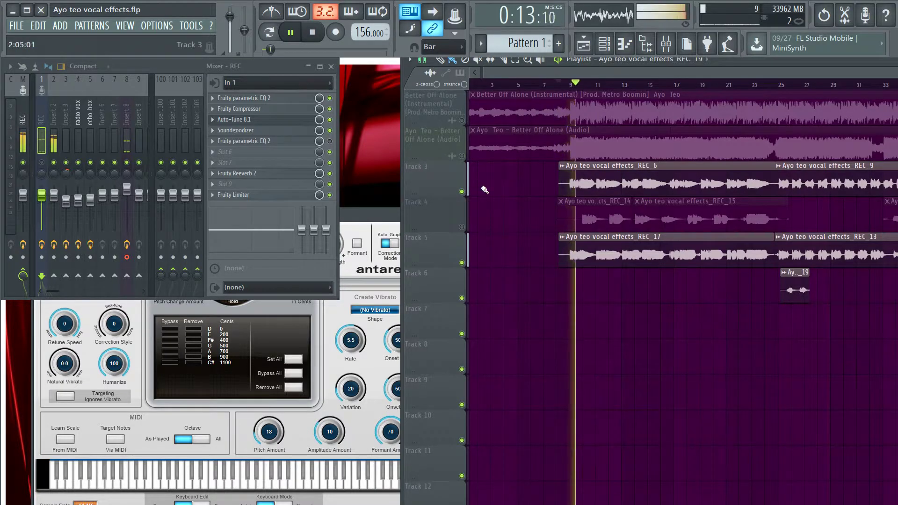
- Unmute the Better Off Alone instrumental, play the vocals against it, then stop
key("space")
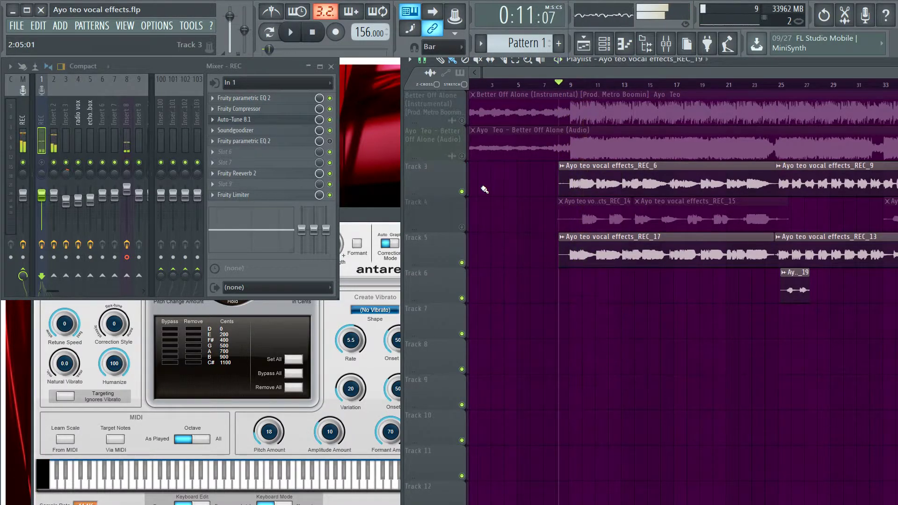
left_click(461, 120)
key("space")
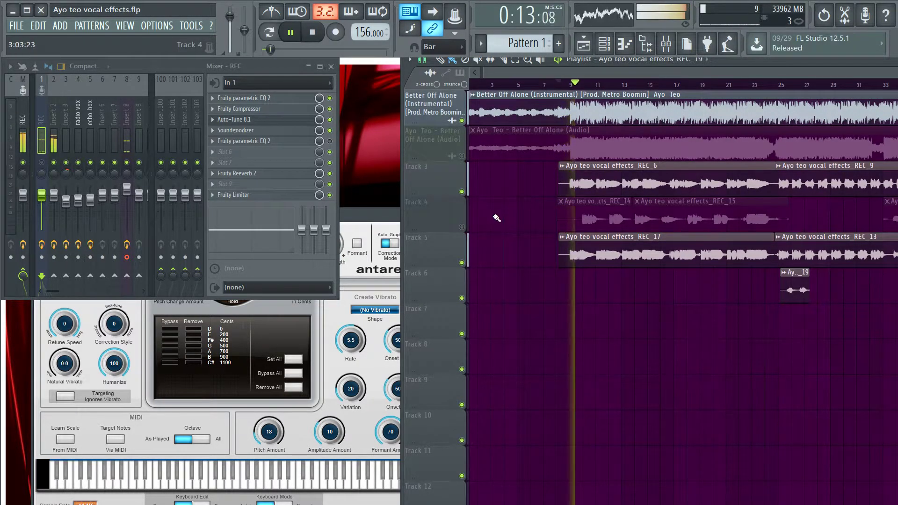
key("space")
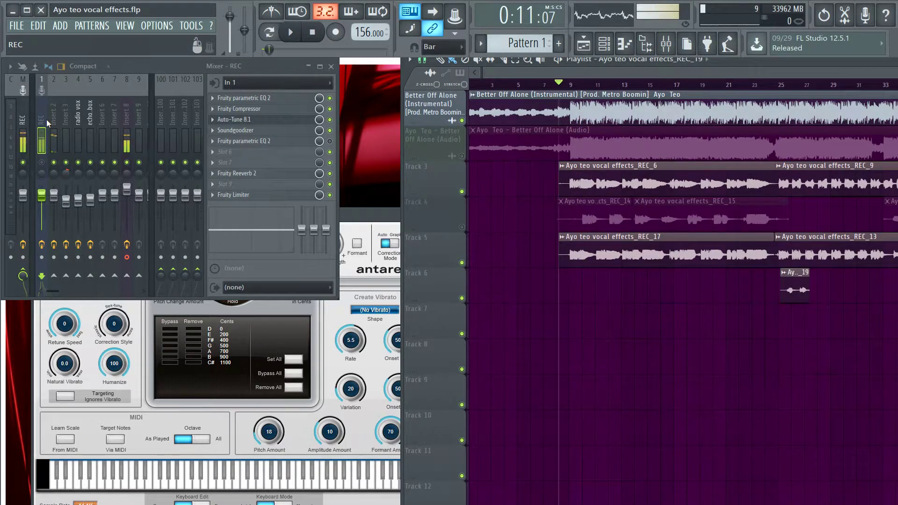
left_click(282, 103)
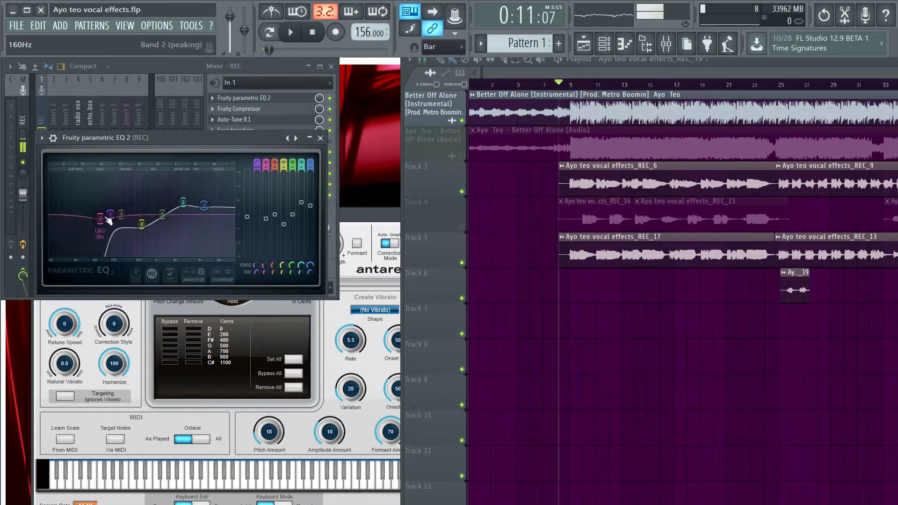
scroll(110, 218, "up", 2)
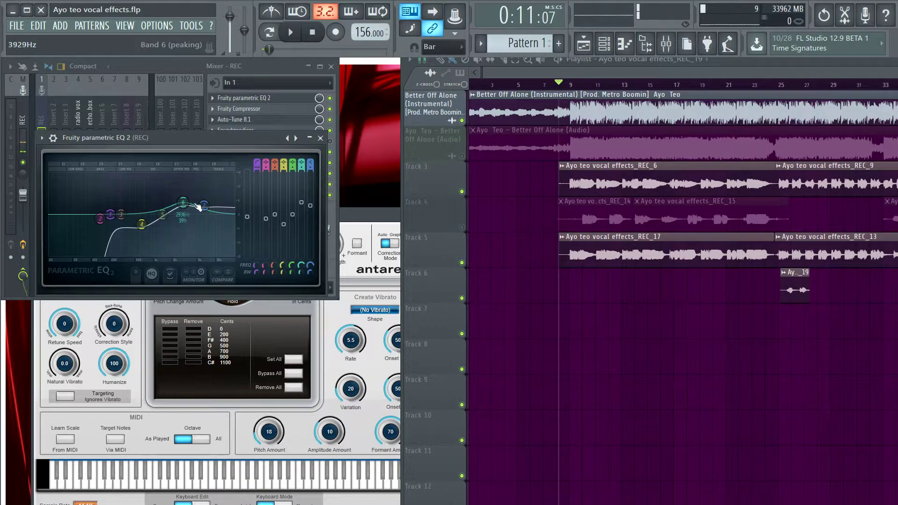
- Cycle through the REC insert's EQ, Soundgoodizer, Auto-Tune and Fruity Compressor windows, closing the compressor
left_click(320, 138)
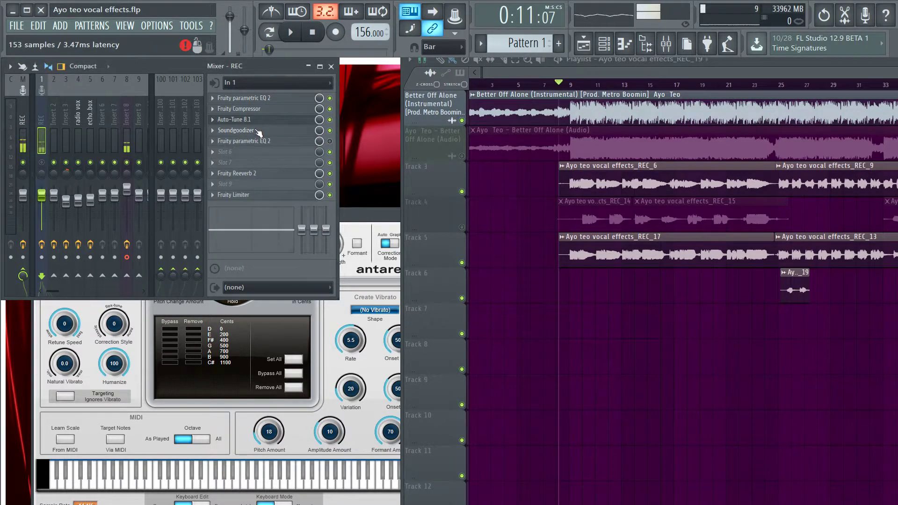
left_click(252, 130)
left_click(257, 119)
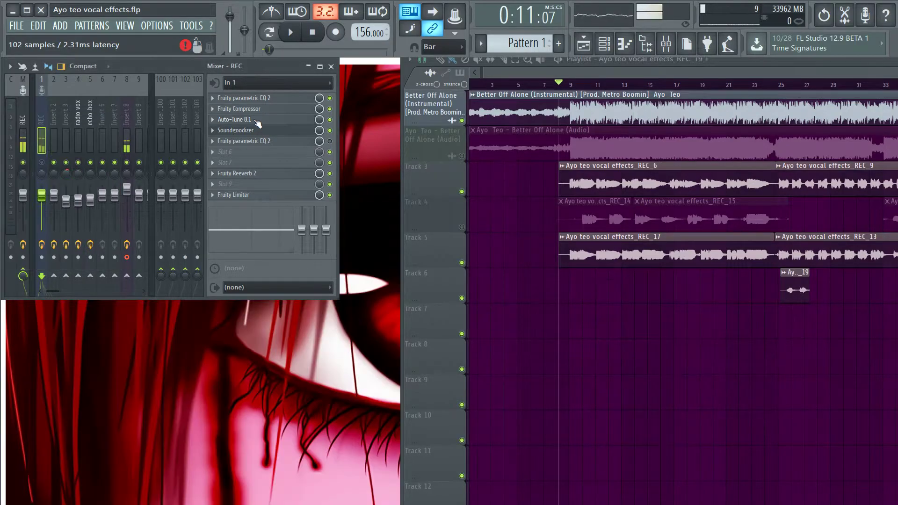
left_click(256, 119)
left_click(238, 109)
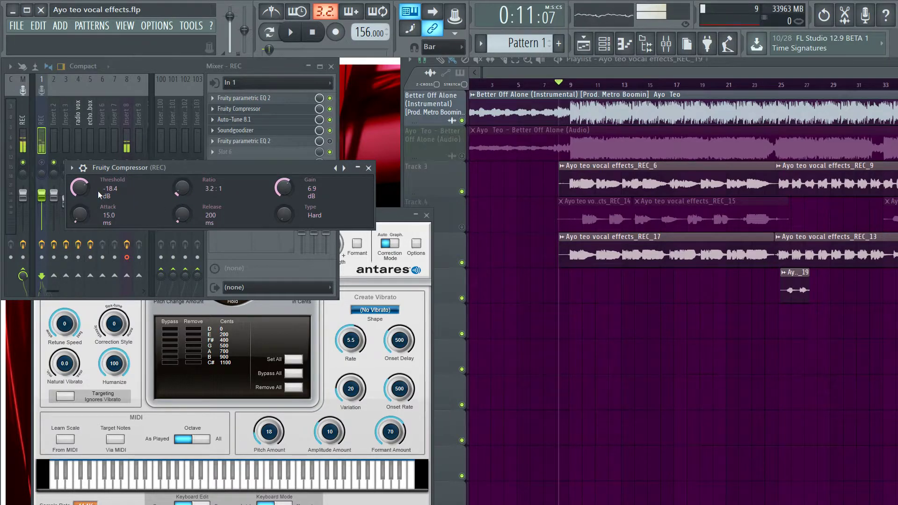
left_click(369, 168)
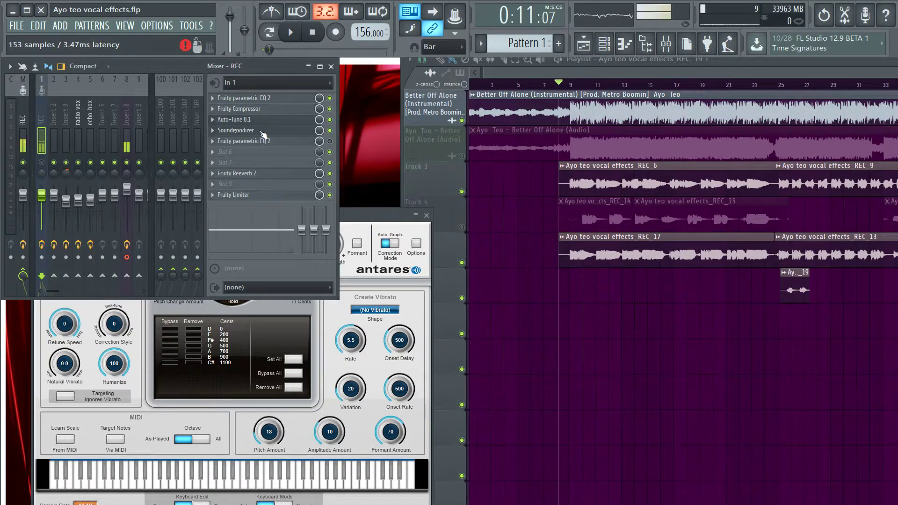
- Reopen Auto-Tune 8.1, move its window up and right, and set Retune Speed to 0 msec
left_click(261, 120)
left_click(261, 120)
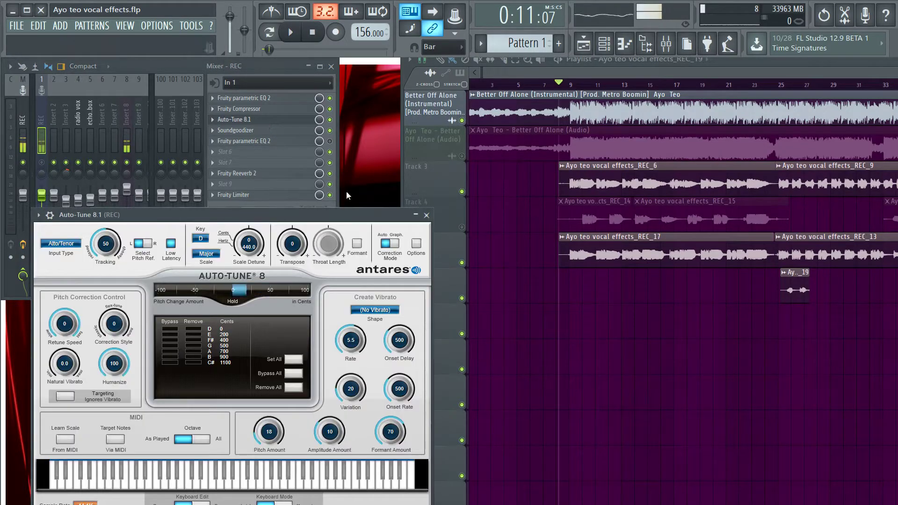
left_click_drag(295, 215, 315, 114)
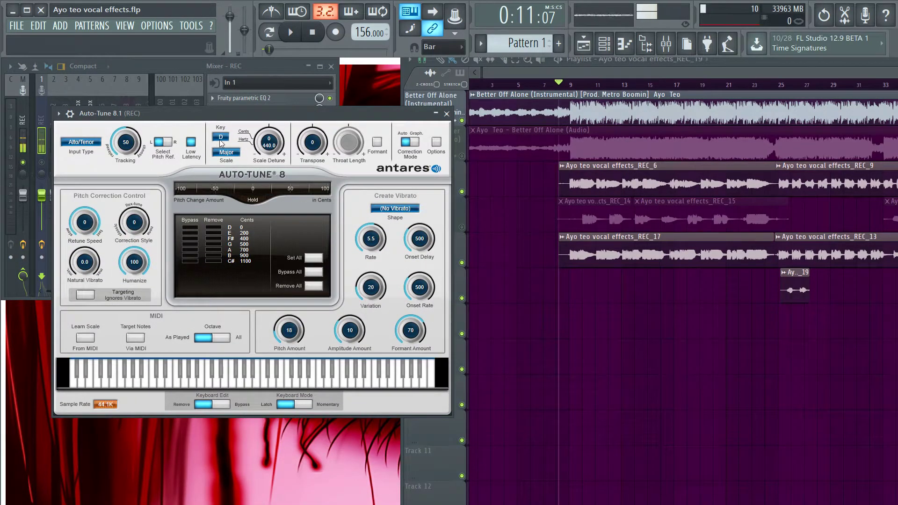
left_click_drag(85, 223, 98, 246)
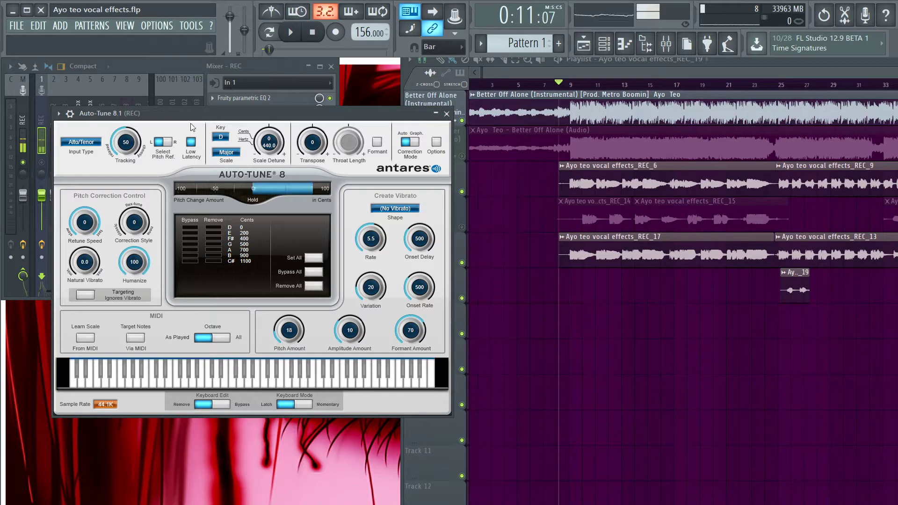
left_click(446, 114)
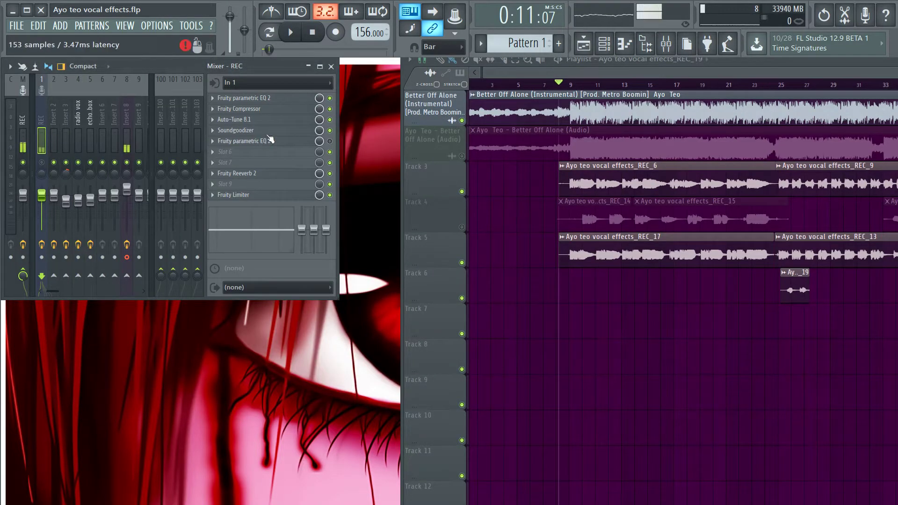
left_click(268, 131)
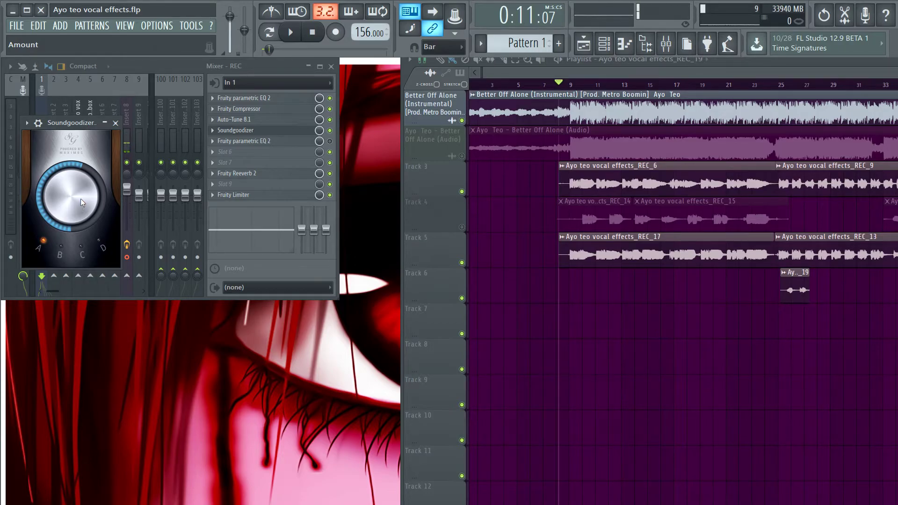
left_click(115, 123)
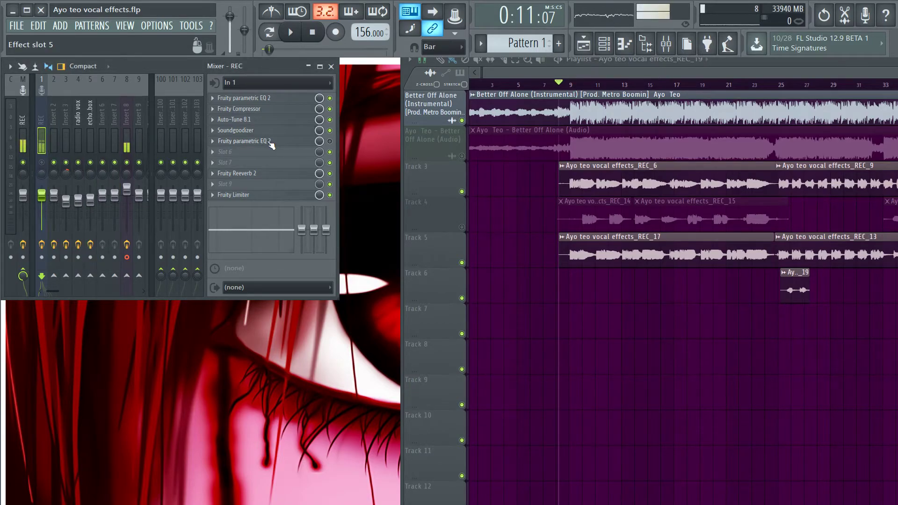
- Open Fruity Reeverb 2 and set damping 4.6kHz, decay 3.6sec and wet level 35%
left_click(263, 175)
left_click_drag(257, 152, 239, 144)
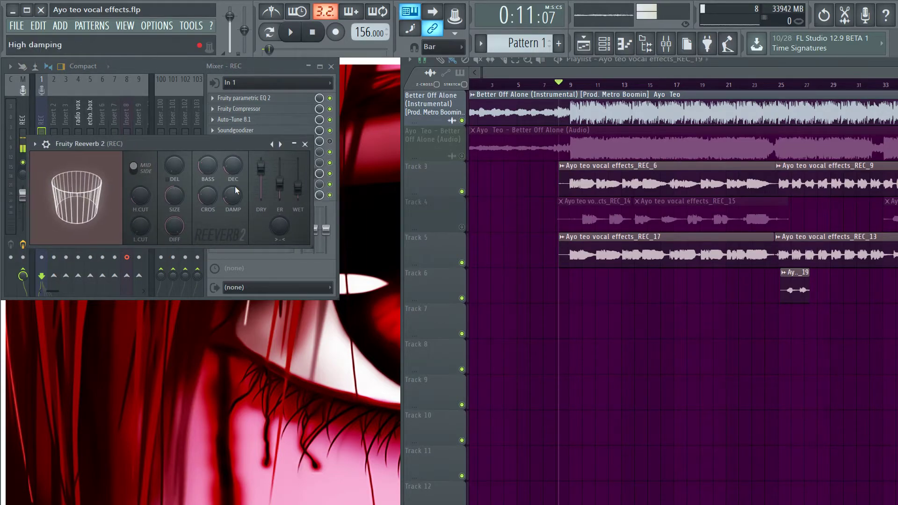
left_click_drag(233, 195, 234, 211)
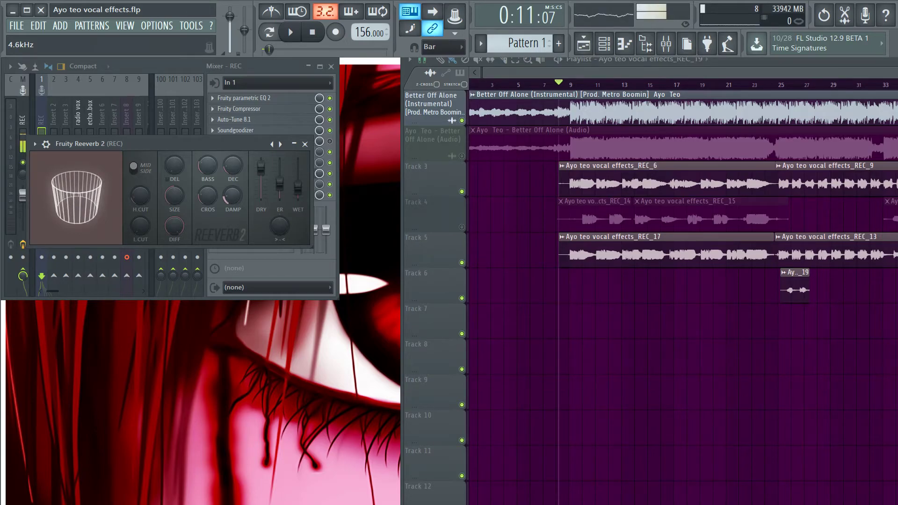
left_click_drag(235, 169, 235, 177)
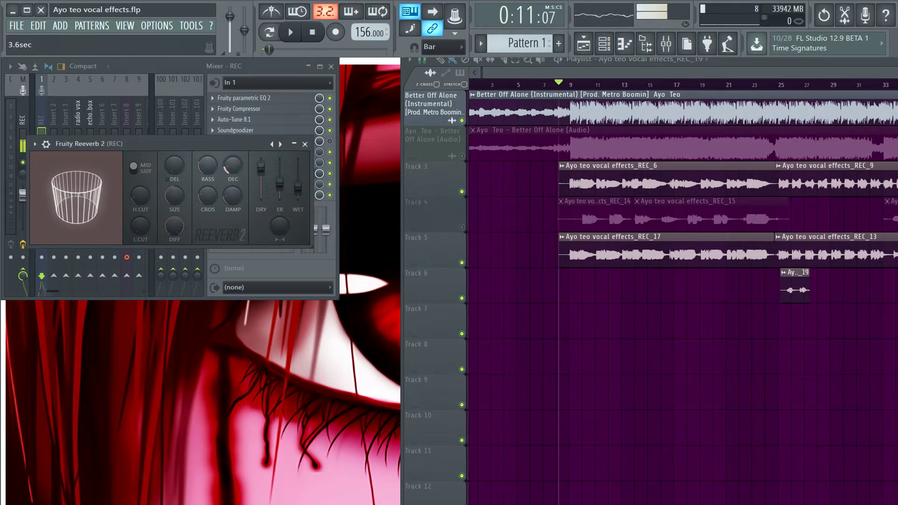
left_click_drag(297, 187, 297, 189)
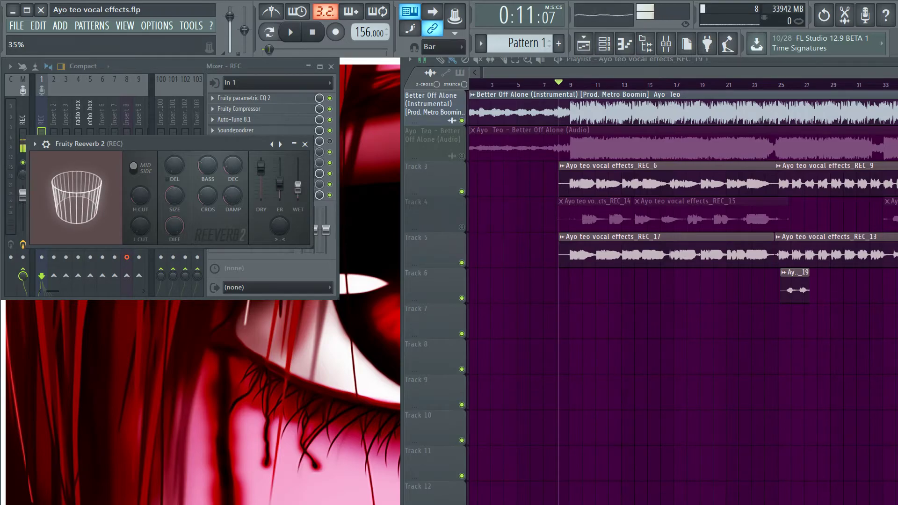
- Close the reverb, check the Fruity Limiter, then mute Track 3 and unmute Track 4's take
left_click(305, 144)
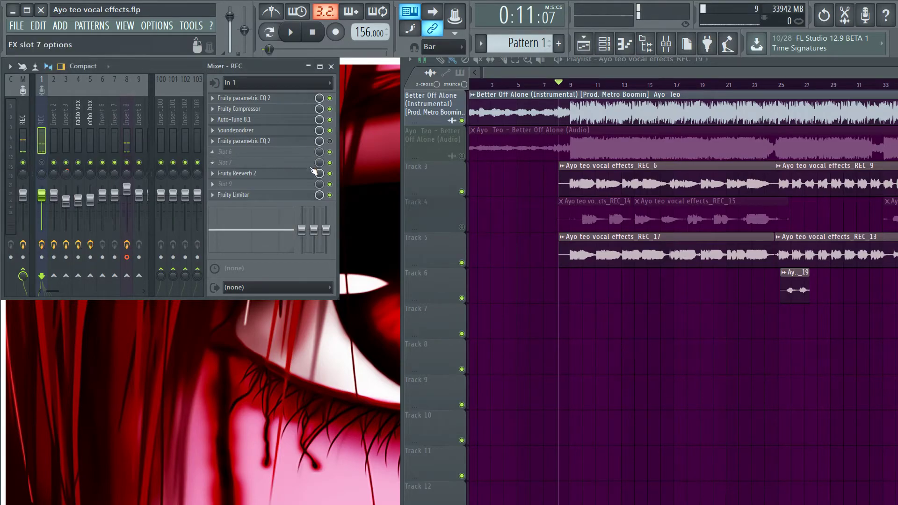
left_click(291, 196)
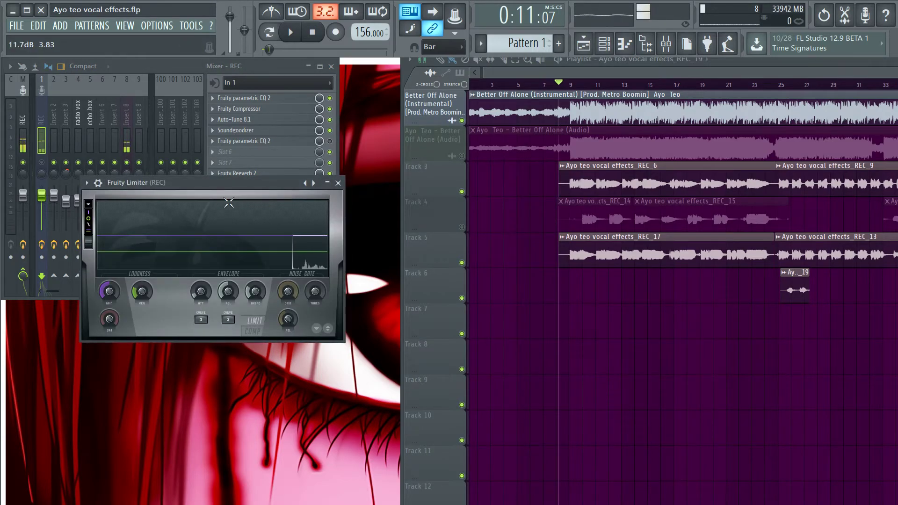
left_click_drag(520, 219, 456, 228)
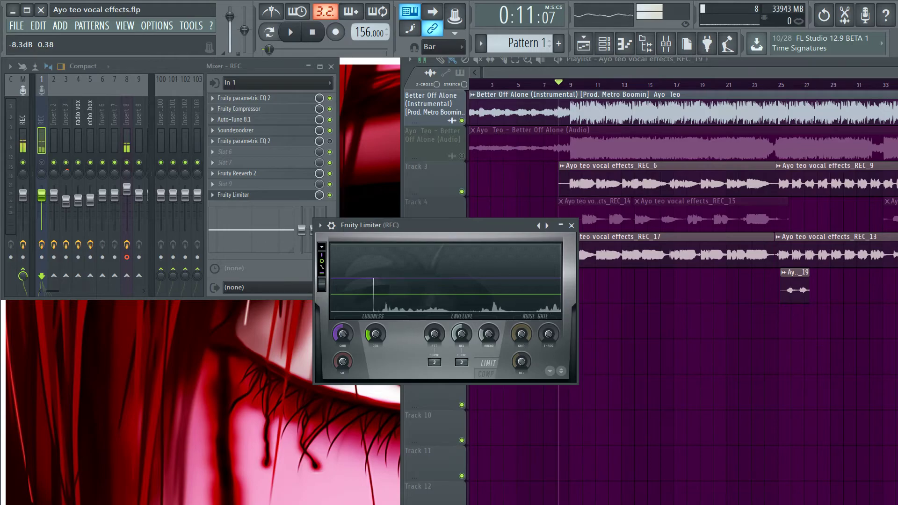
left_click(571, 225)
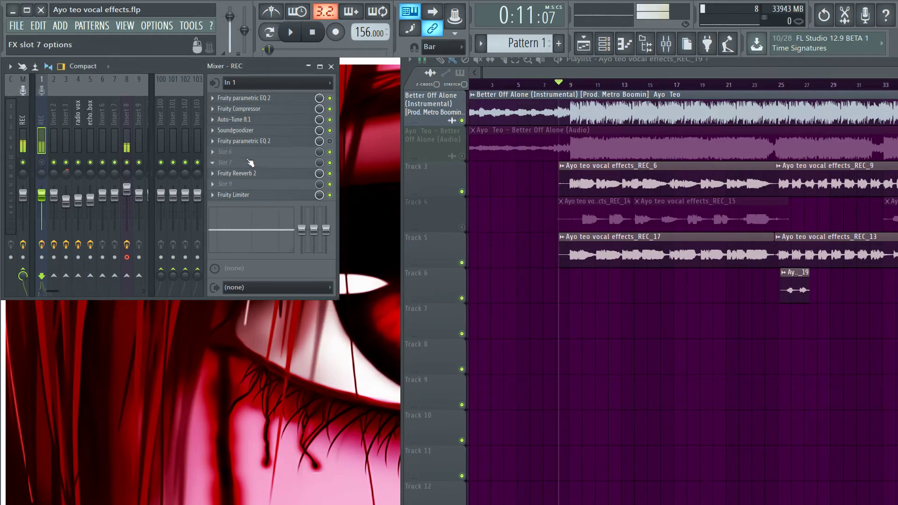
left_click(461, 192)
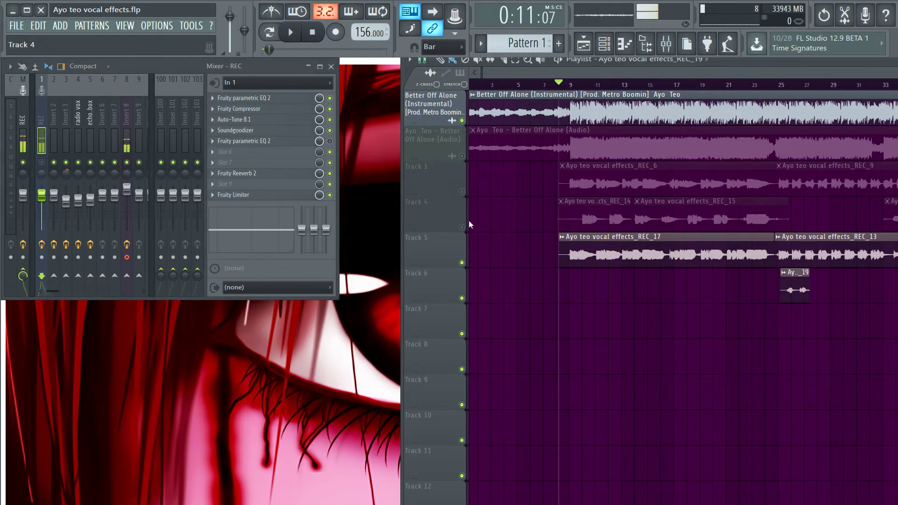
left_click(461, 262)
left_click(462, 227)
key("space")
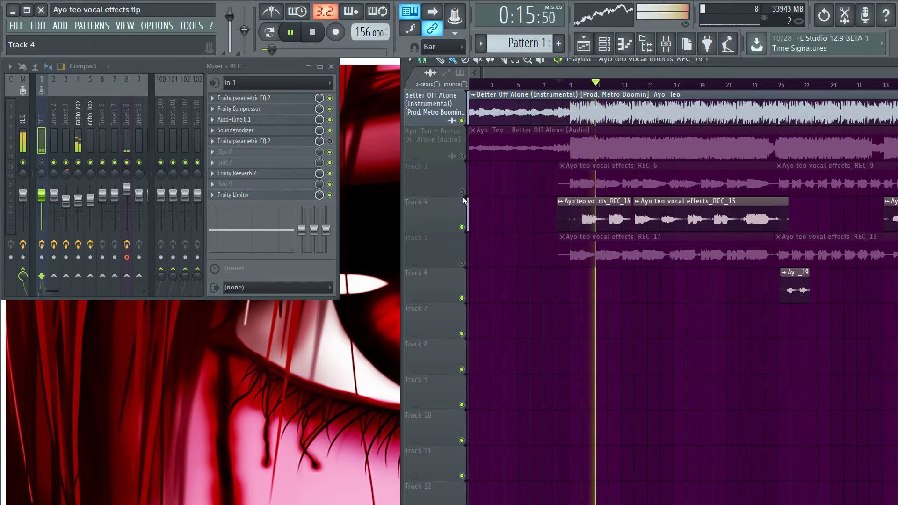
key("space")
left_click(81, 121)
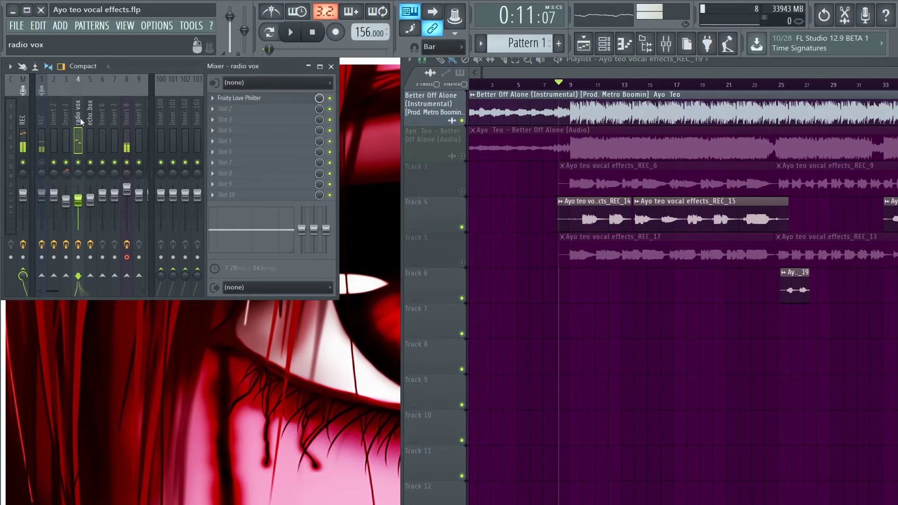
left_click(41, 122)
left_click(271, 142)
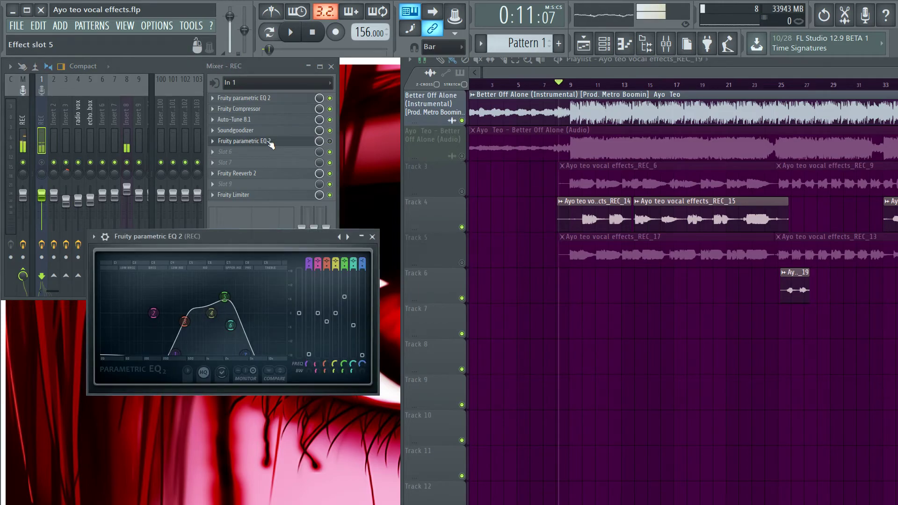
left_click(374, 237)
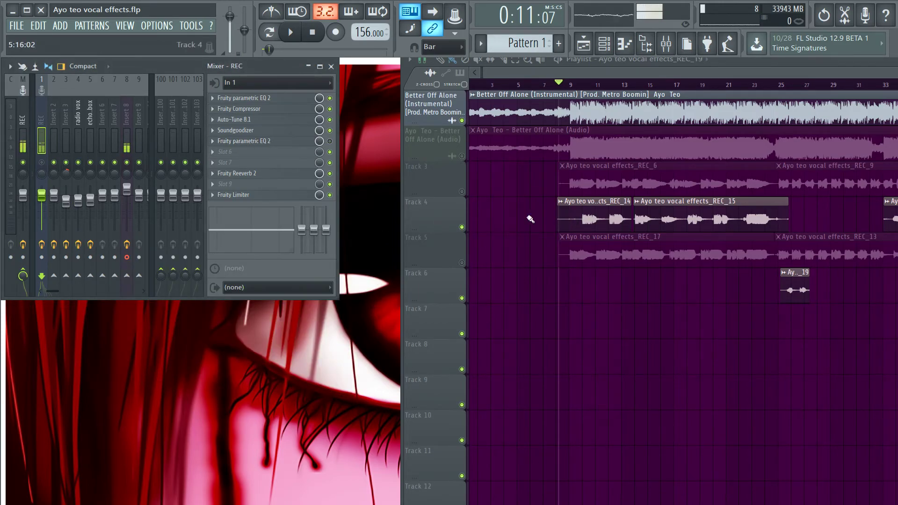